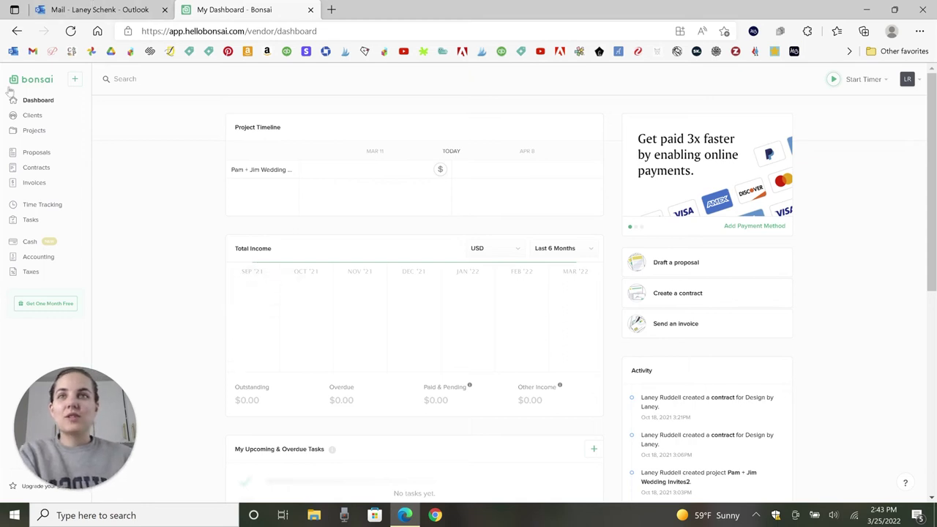
- Create a new single invoice for Sample Client under the existing project Pam + Jim Wedding Invites
{"action": "left_click", "coordinate": [36, 183]}
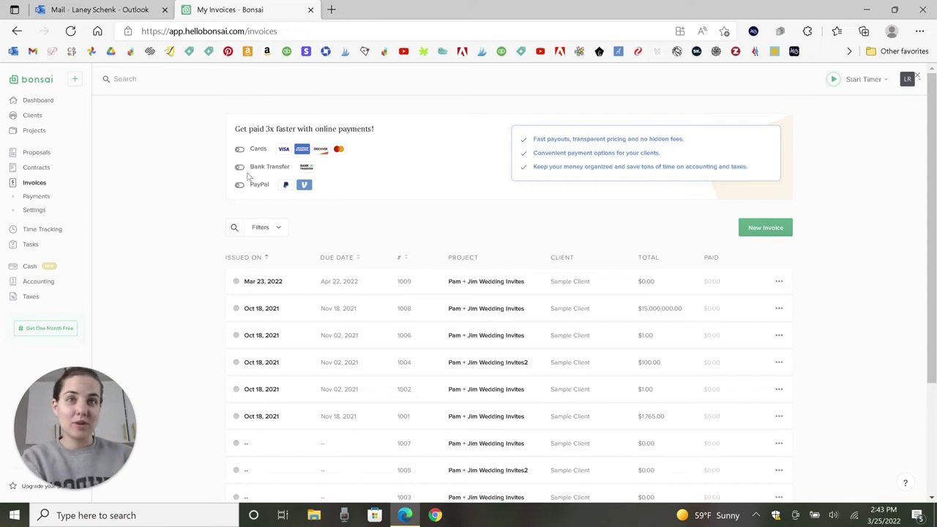
{"action": "left_click", "coordinate": [772, 230]}
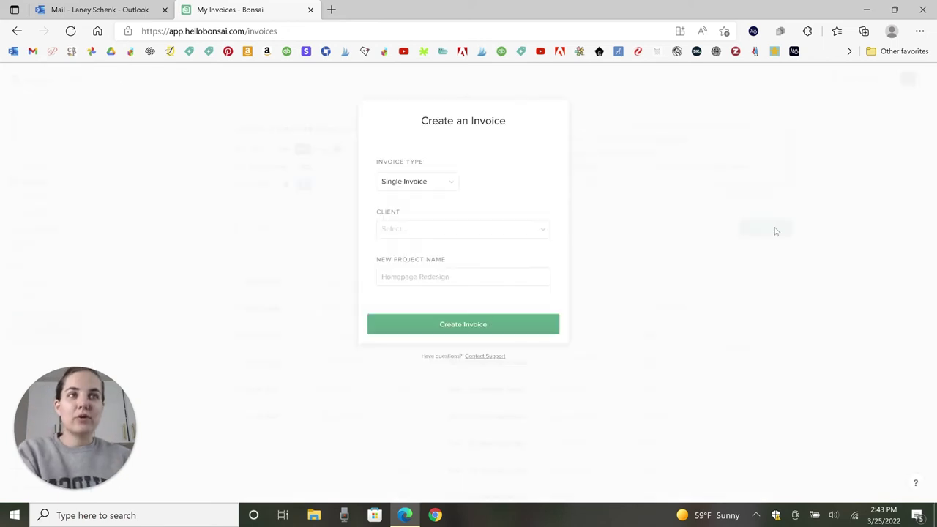
{"action": "left_click", "coordinate": [454, 184]}
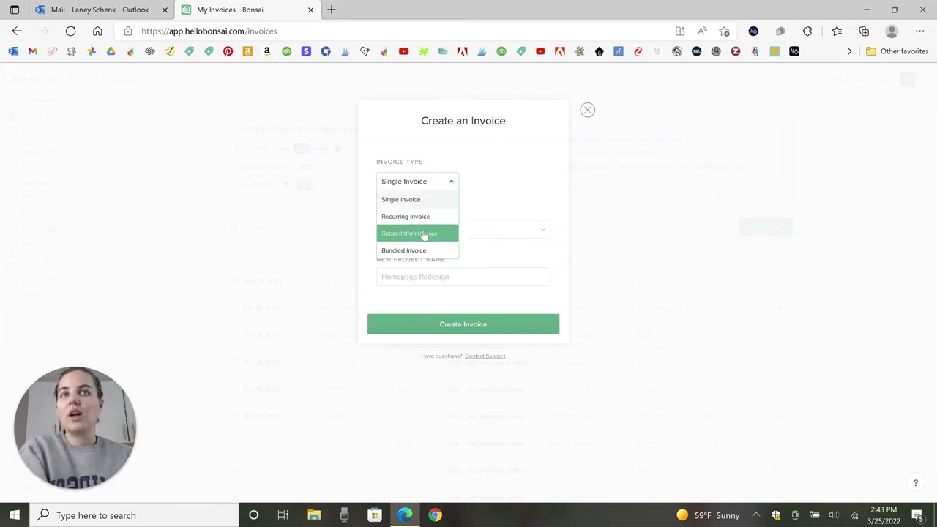
{"action": "left_click", "coordinate": [495, 188]}
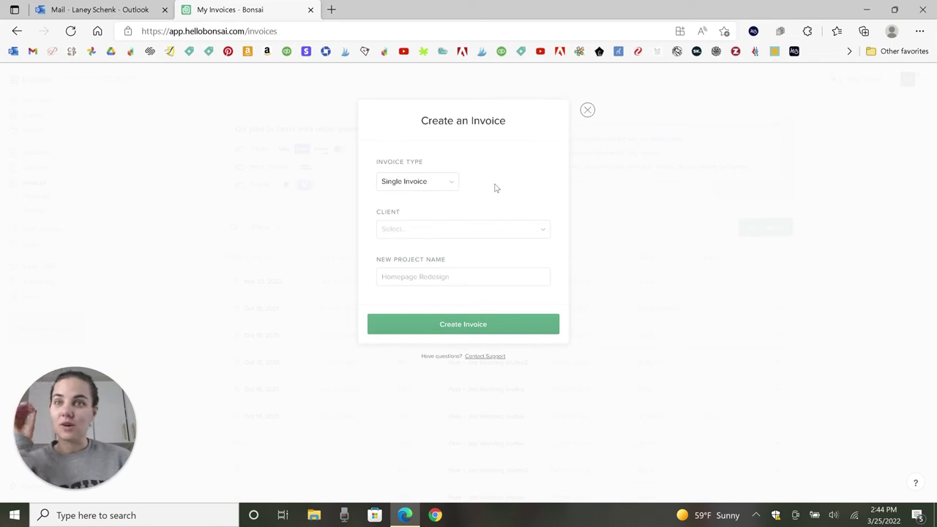
{"action": "left_click", "coordinate": [461, 227]}
{"action": "left_click", "coordinate": [462, 272]}
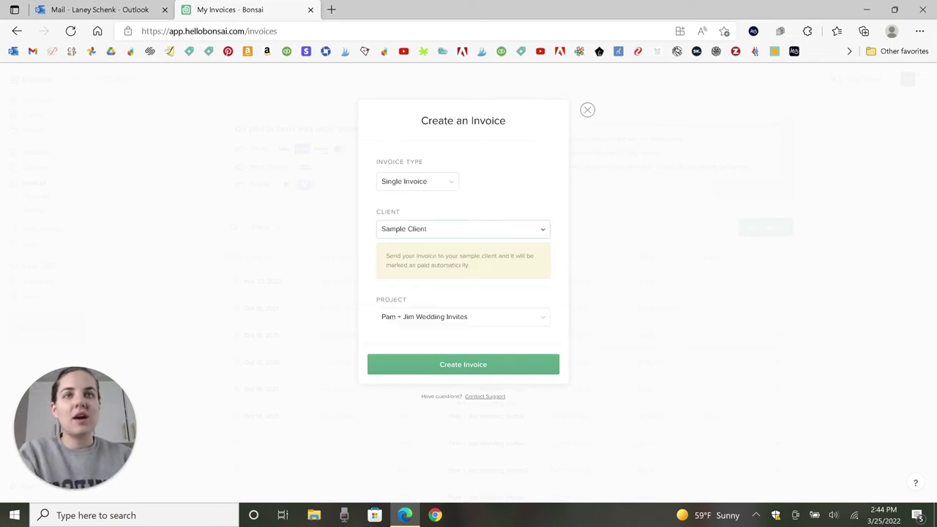
{"action": "left_click", "coordinate": [480, 316]}
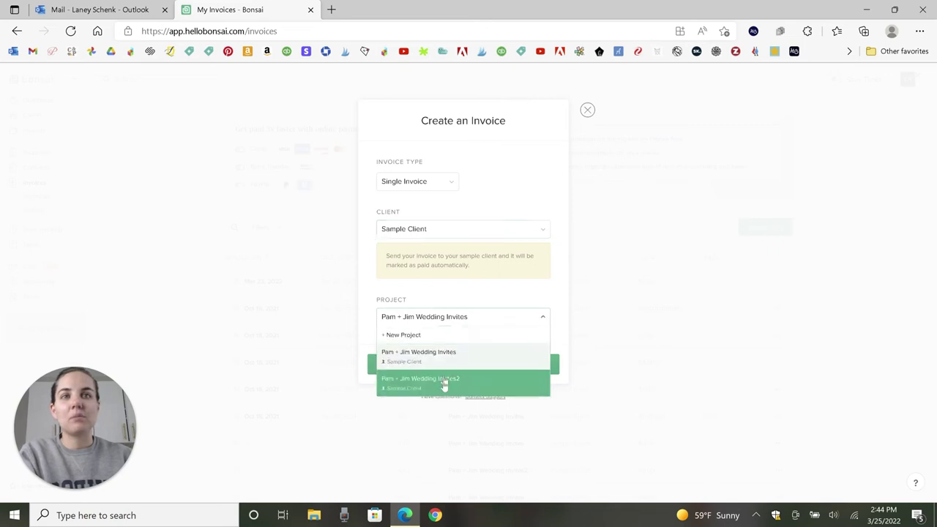
{"action": "left_click", "coordinate": [441, 357]}
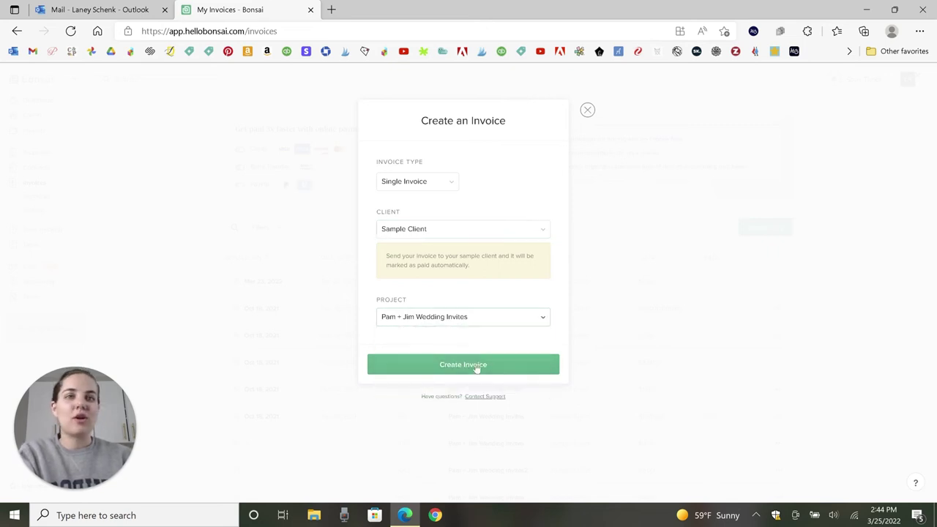
{"action": "left_click", "coordinate": [464, 366]}
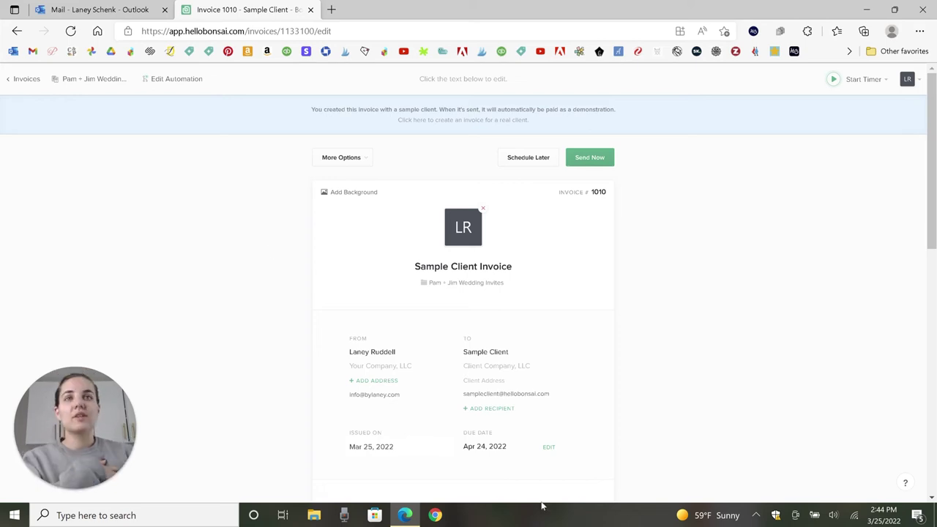
- Add a Design Fee line item to the invoice with a rate of 5000
{"action": "scroll", "coordinate": [604, 322], "scroll_direction": "down", "scroll_amount": 1}
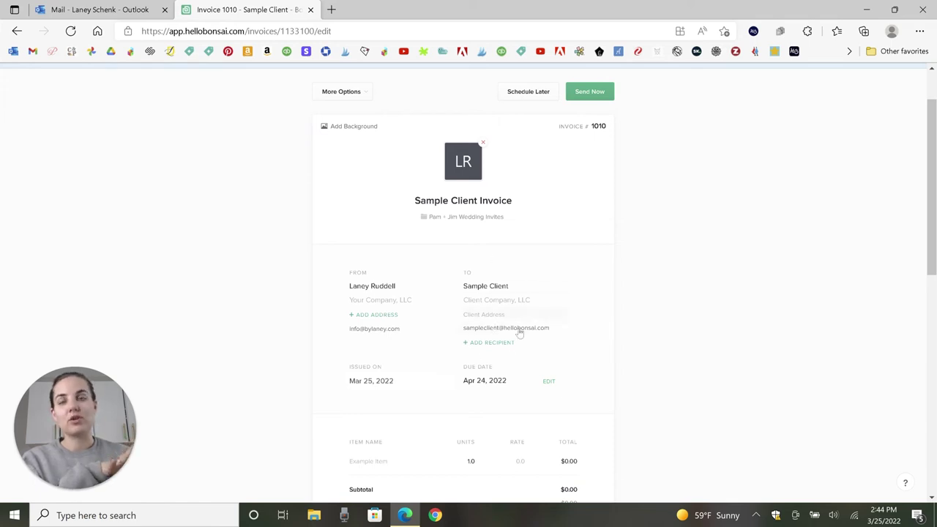
{"action": "scroll", "coordinate": [640, 333], "scroll_direction": "down", "scroll_amount": 3}
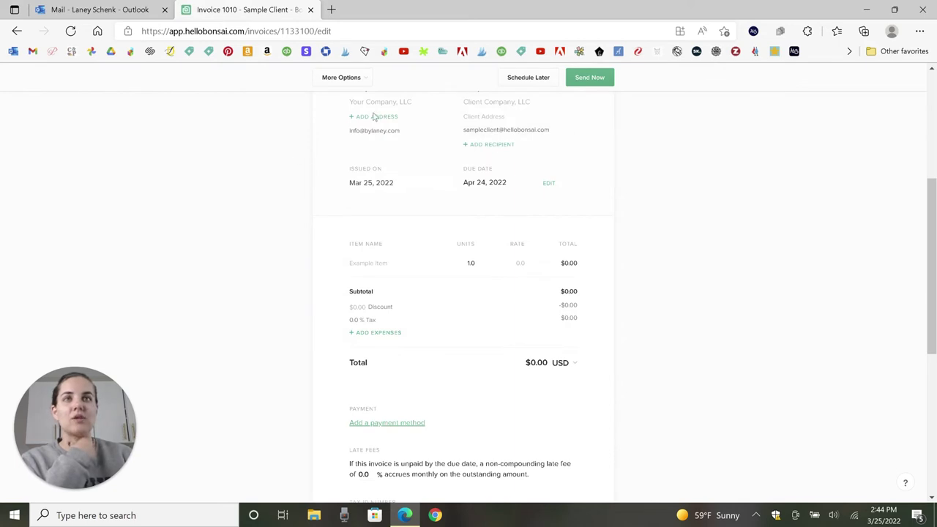
{"action": "scroll", "coordinate": [593, 231], "scroll_direction": "down", "scroll_amount": 1}
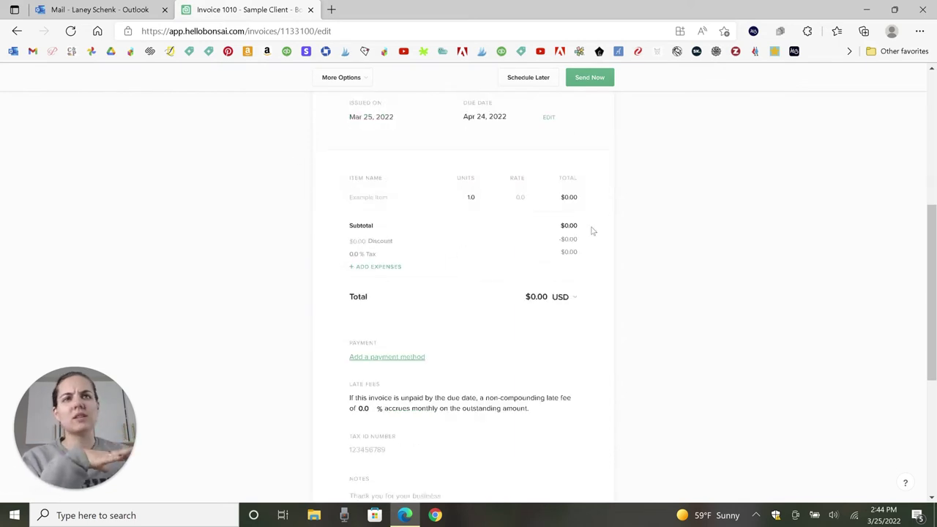
{"action": "left_click", "coordinate": [367, 202]}
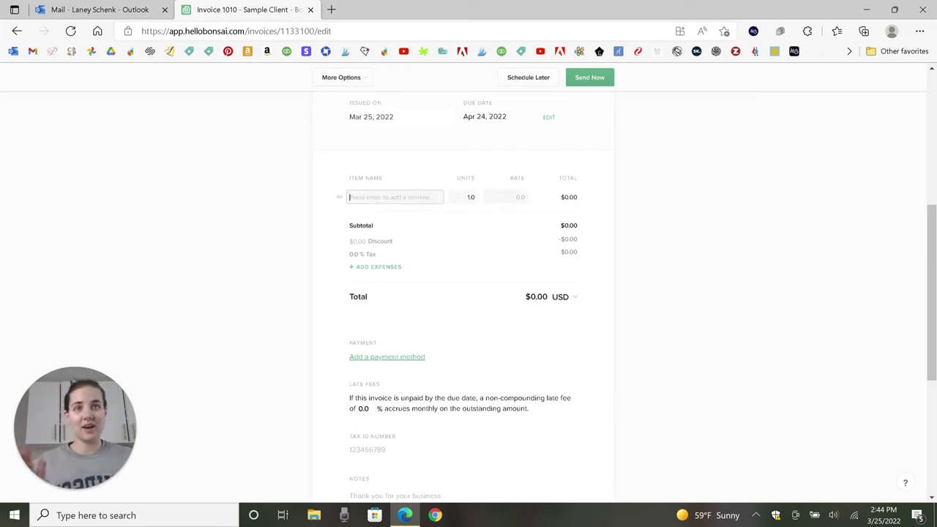
{"action": "type", "text": "Design Fee"}
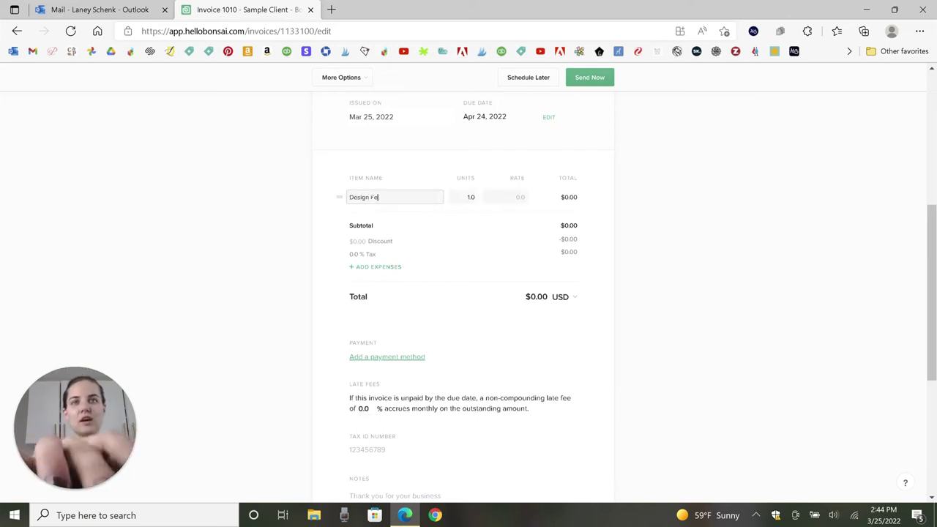
{"action": "key", "text": "Tab"}
{"action": "key", "text": "Tab"}
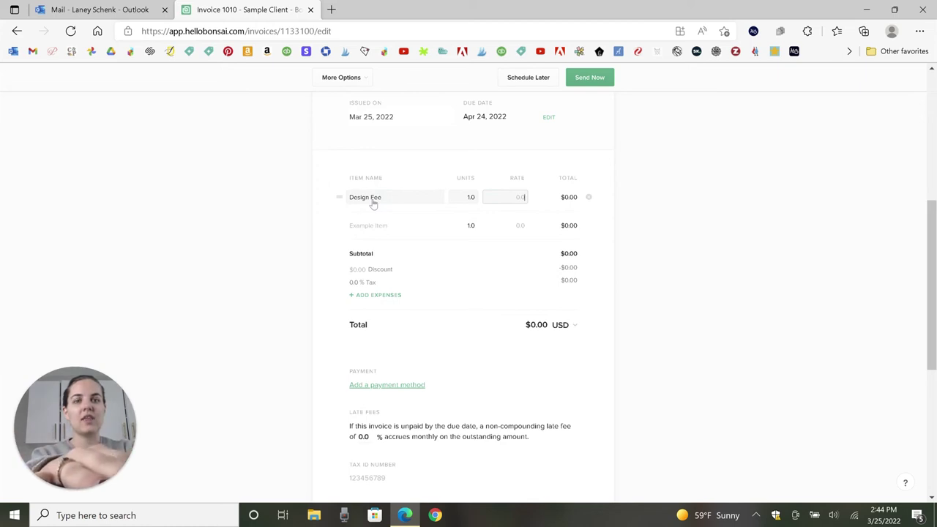
{"action": "type", "text": "5000"}
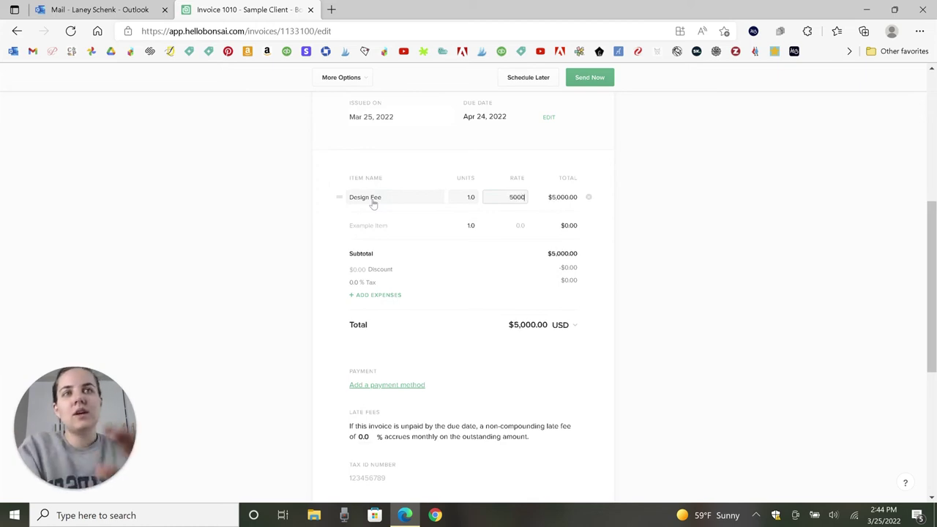
{"action": "left_click", "coordinate": [663, 222]}
- Add a second line item named Production Cost with 100 units at a rate of 2
{"action": "left_click", "coordinate": [383, 225]}
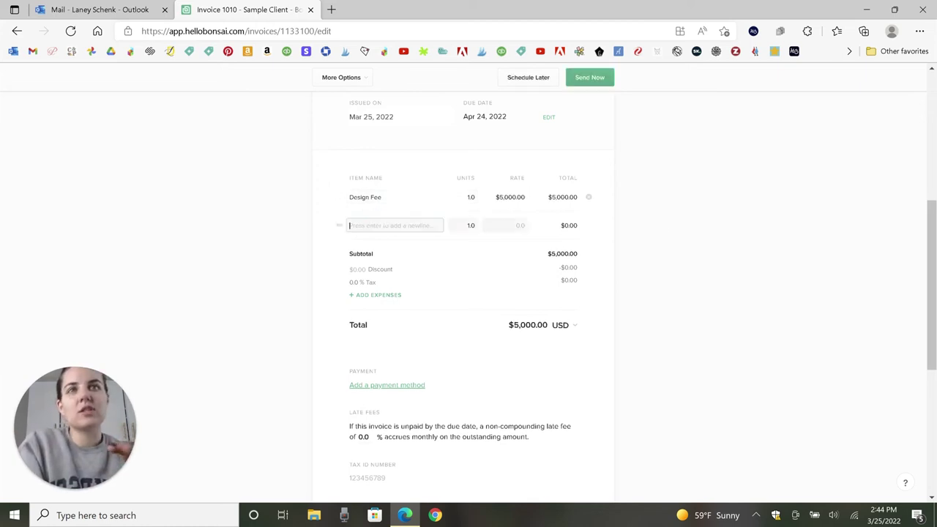
{"action": "type", "text": "Production "}
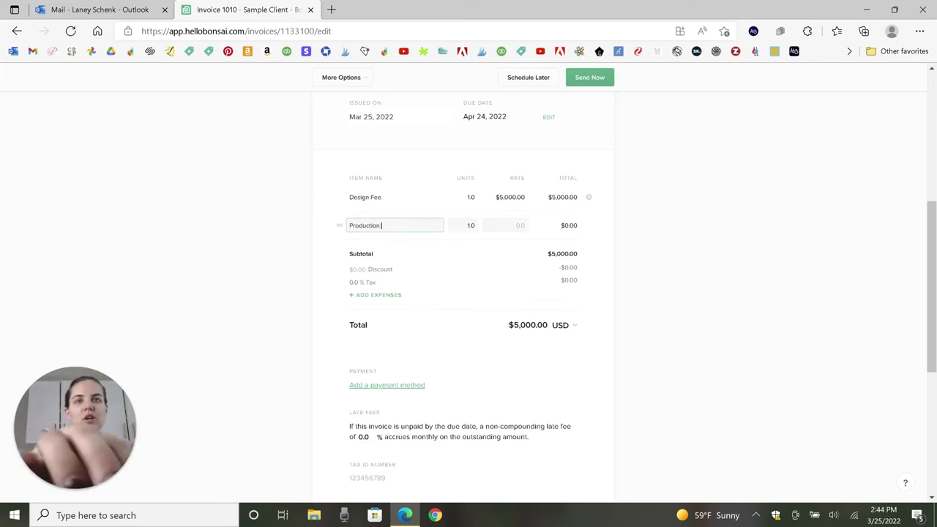
{"action": "type", "text": "Cost"}
{"action": "key", "text": "Tab"}
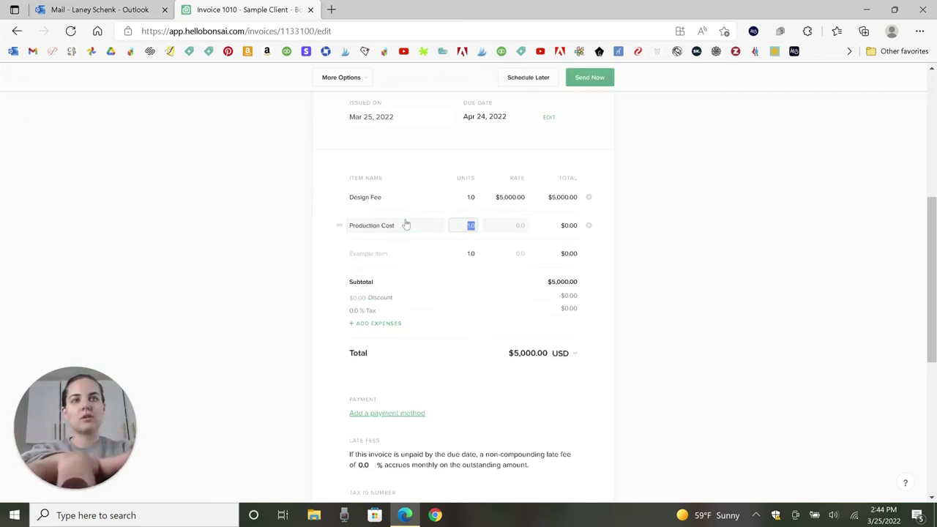
{"action": "type", "text": "100"}
{"action": "left_click", "coordinate": [502, 230]}
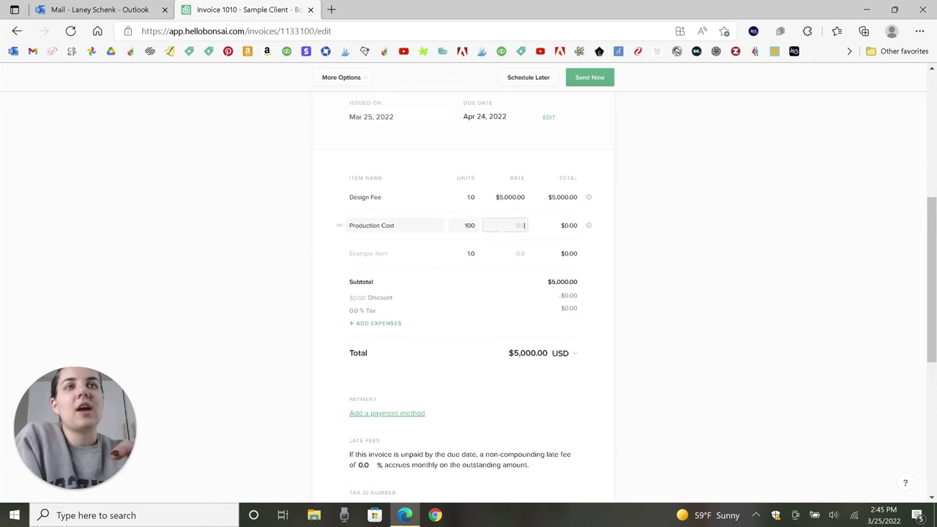
{"action": "type", "text": "2"}
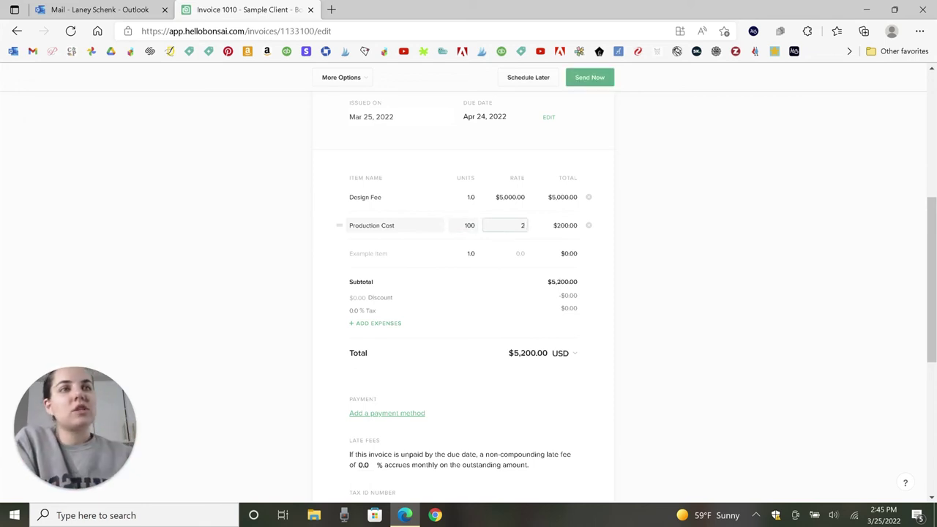
{"action": "left_click", "coordinate": [586, 265]}
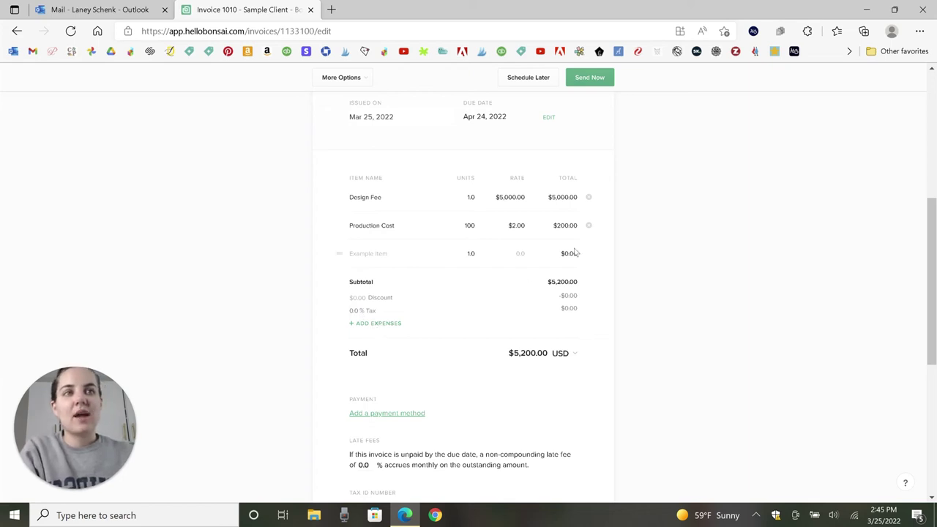
- Set the invoice's monthly late fee to 5%
{"action": "scroll", "coordinate": [672, 316], "scroll_direction": "down", "scroll_amount": 3}
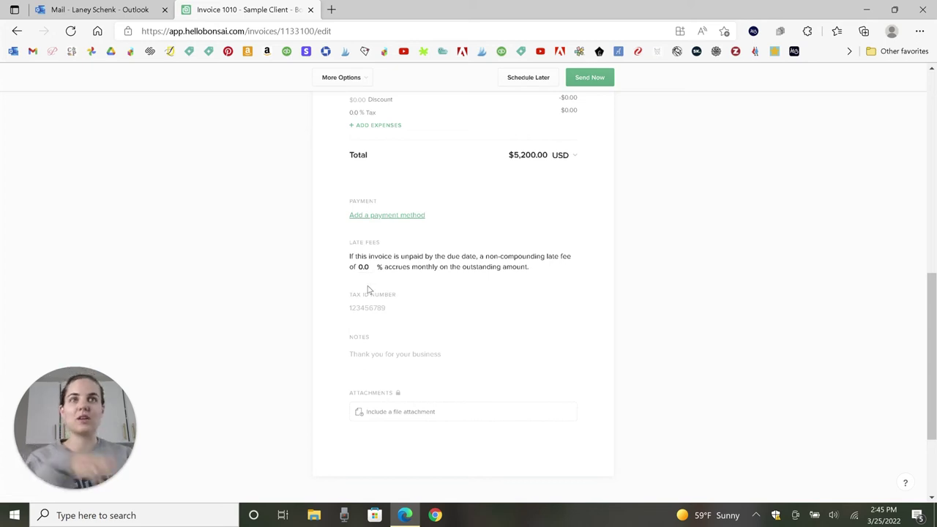
{"action": "scroll", "coordinate": [368, 290], "scroll_direction": "up", "scroll_amount": 4}
{"action": "scroll", "coordinate": [450, 251], "scroll_direction": "down", "scroll_amount": 4}
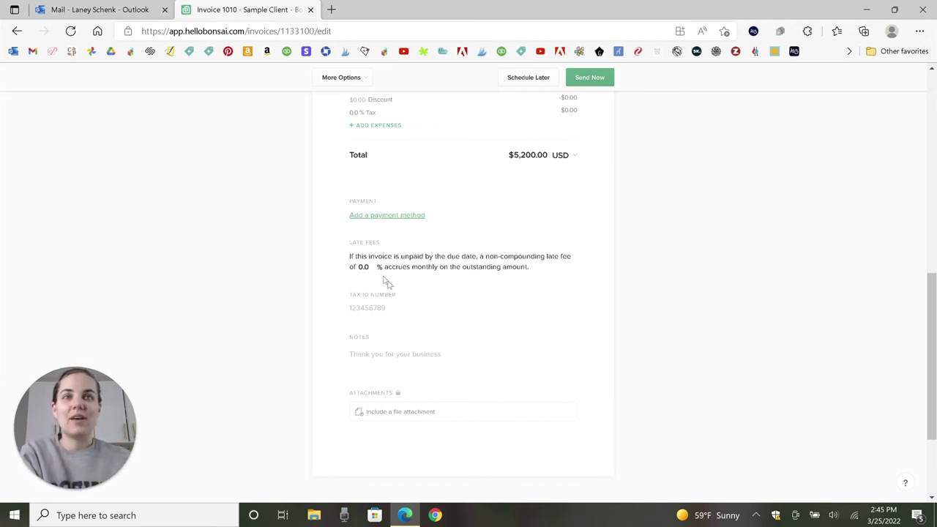
{"action": "left_click_drag", "start_coordinate": [375, 268], "coordinate": [344, 270]}
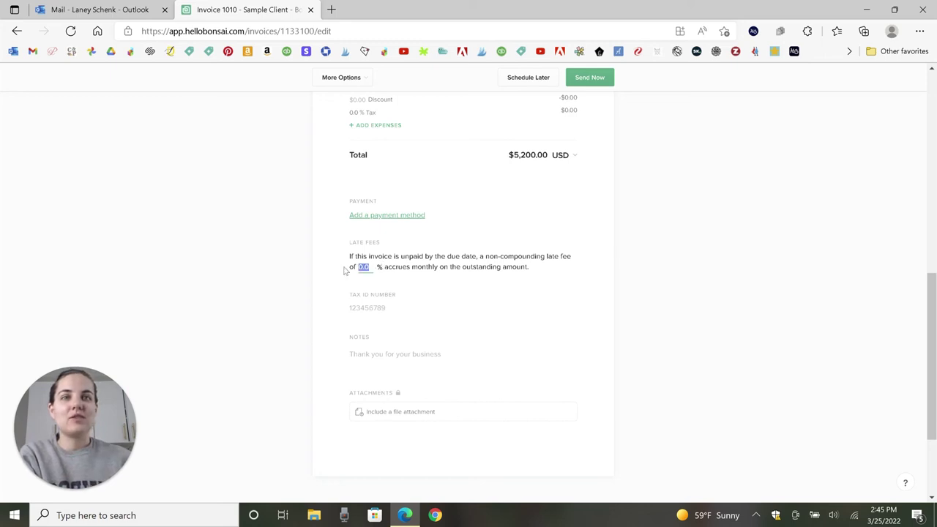
{"action": "type", "text": "5"}
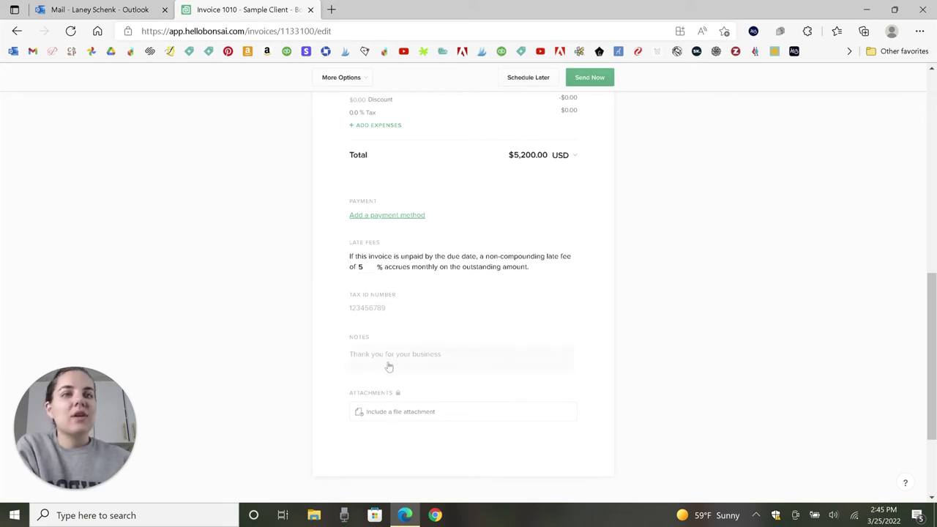
- Open the invoice settings from the invoice and examine the invoice defaults and advanced options
{"action": "scroll", "coordinate": [557, 321], "scroll_direction": "up", "scroll_amount": 5}
{"action": "scroll", "coordinate": [557, 321], "scroll_direction": "up", "scroll_amount": 3}
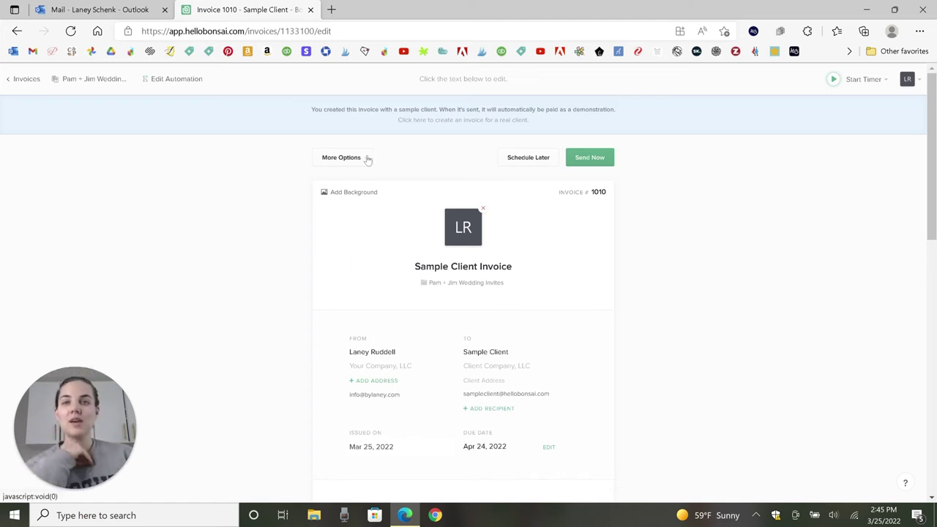
{"action": "scroll", "coordinate": [577, 334], "scroll_direction": "down", "scroll_amount": 7}
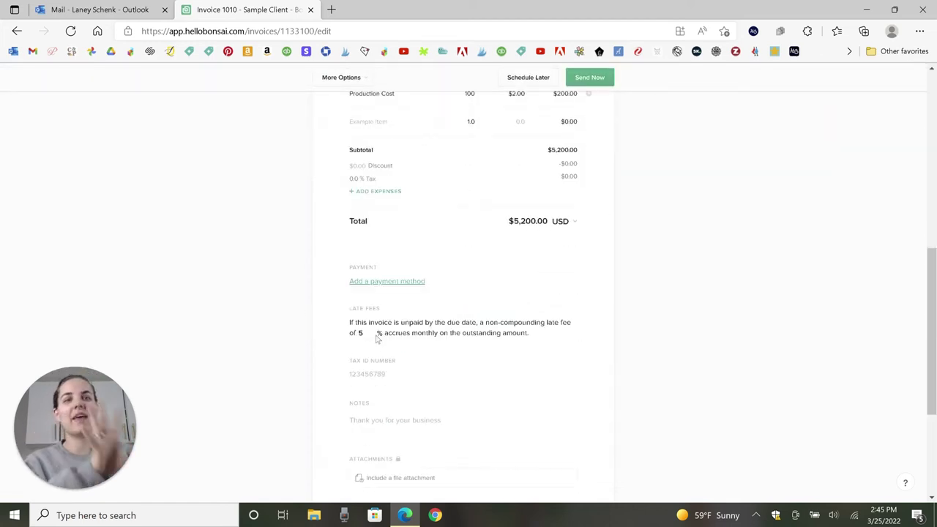
{"action": "scroll", "coordinate": [471, 377], "scroll_direction": "up", "scroll_amount": 10}
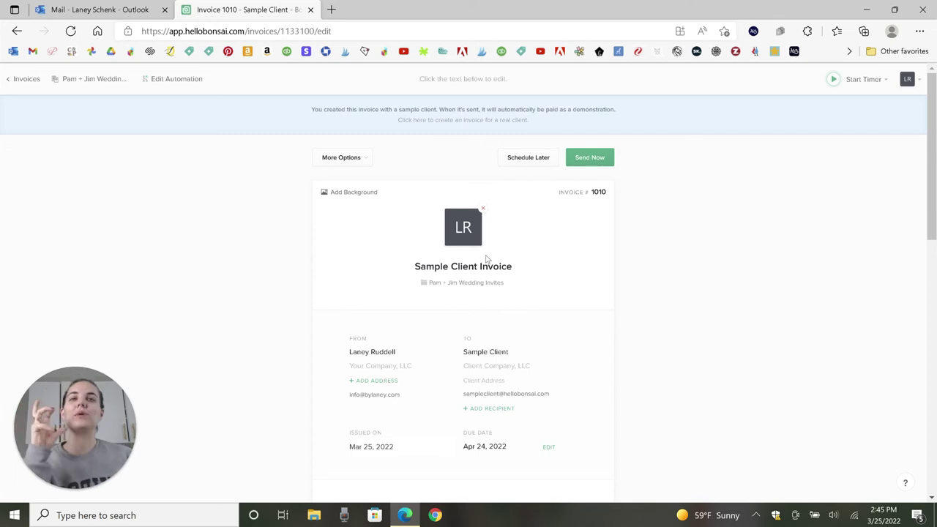
{"action": "left_click", "coordinate": [365, 161]}
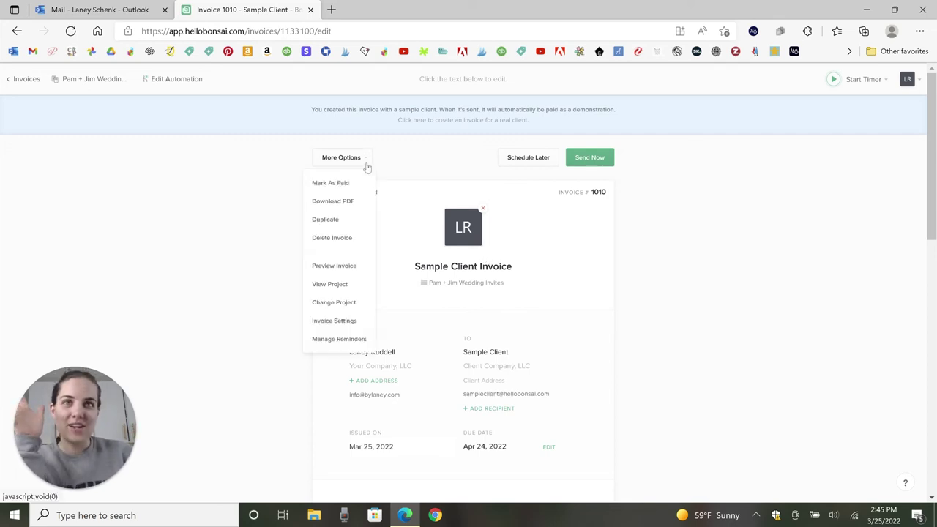
{"action": "left_click", "coordinate": [346, 326]}
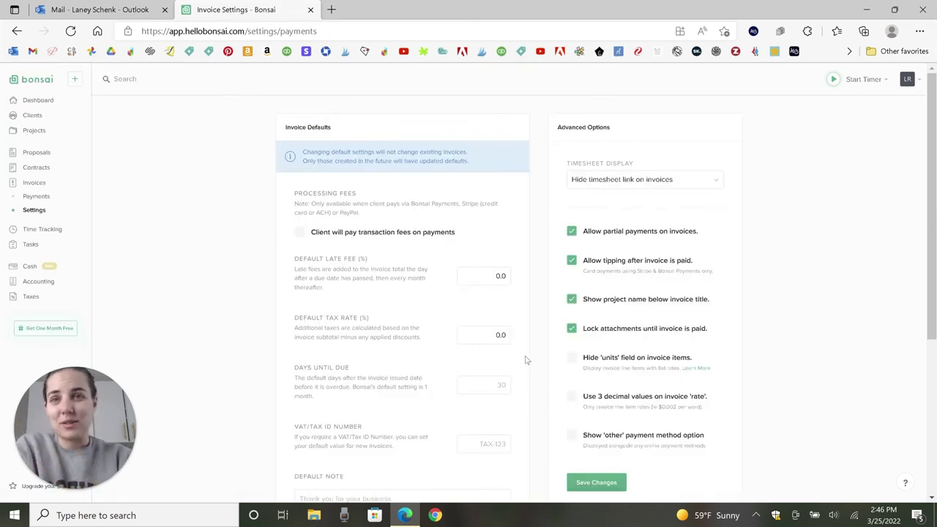
{"action": "scroll", "coordinate": [525, 360], "scroll_direction": "down", "scroll_amount": 1}
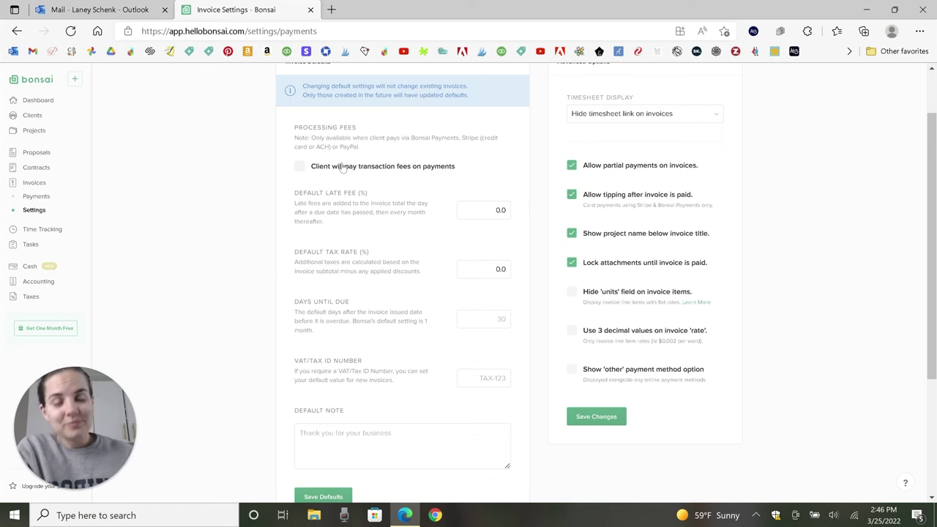
{"action": "scroll", "coordinate": [435, 233], "scroll_direction": "down", "scroll_amount": 1}
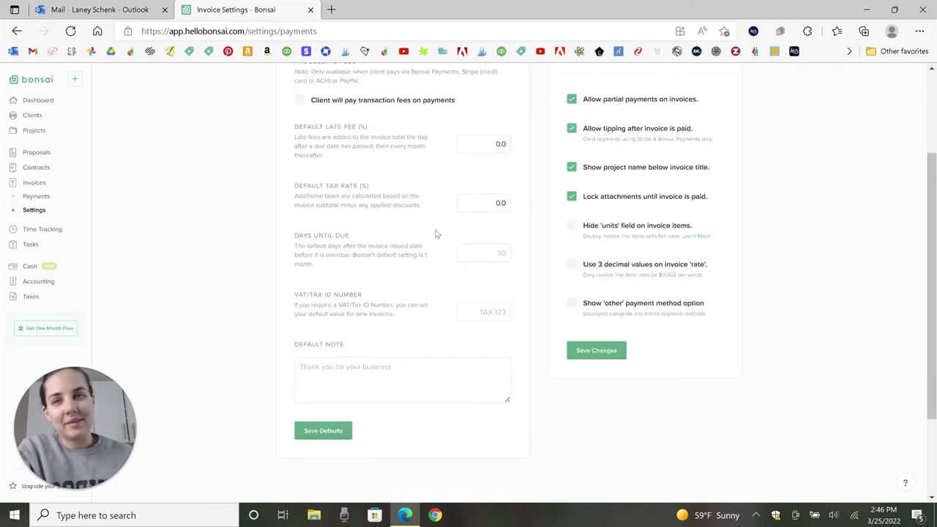
{"action": "scroll", "coordinate": [435, 234], "scroll_direction": "up", "scroll_amount": 1}
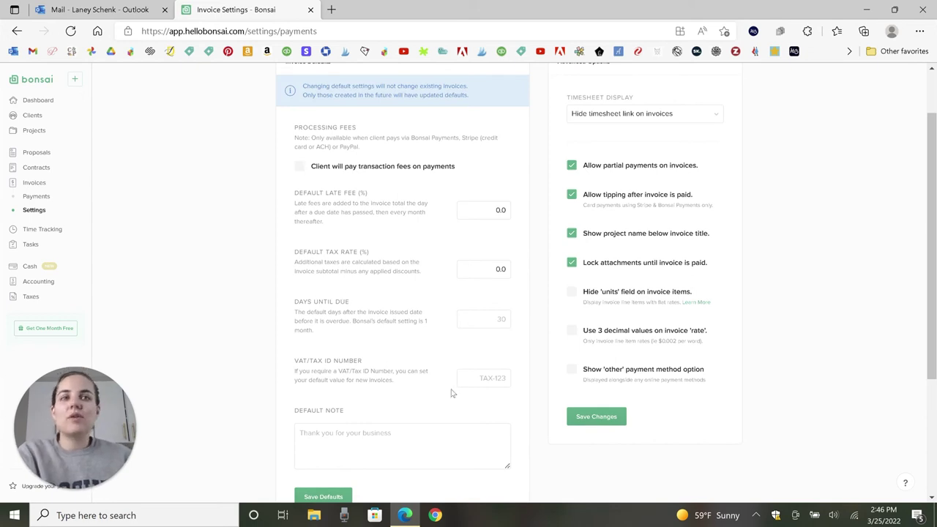
{"action": "scroll", "coordinate": [449, 391], "scroll_direction": "down", "scroll_amount": 1}
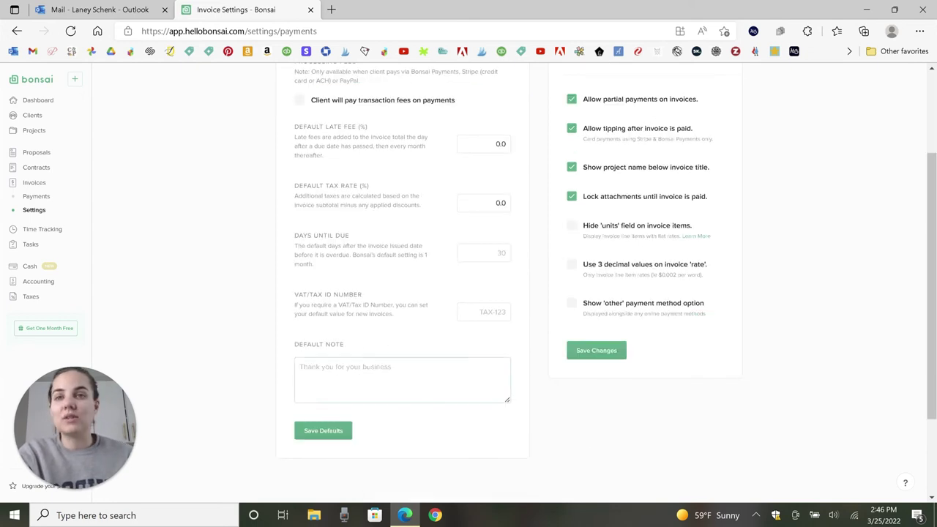
{"action": "scroll", "coordinate": [599, 385], "scroll_direction": "up", "scroll_amount": 1}
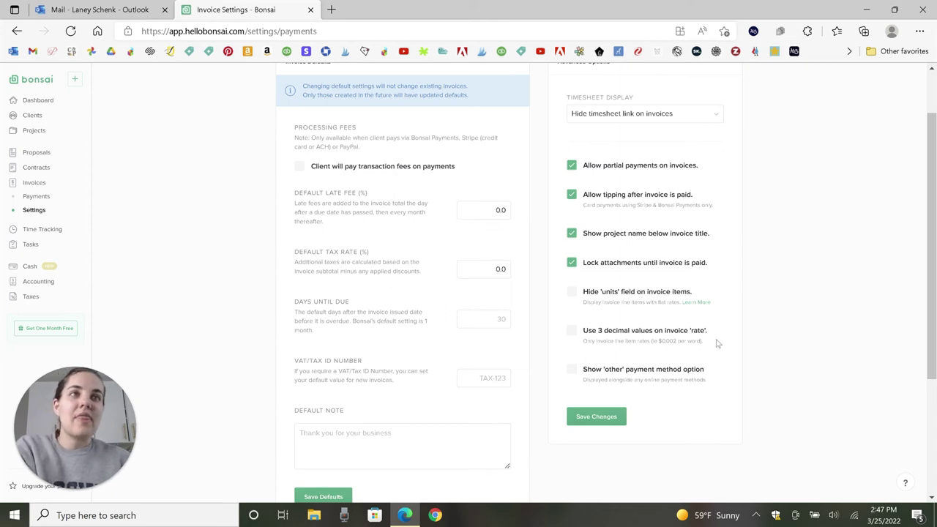
- Examine the available timesheet display choices and the other advanced options in the invoice settings
{"action": "scroll", "coordinate": [718, 342], "scroll_direction": "up", "scroll_amount": 1}
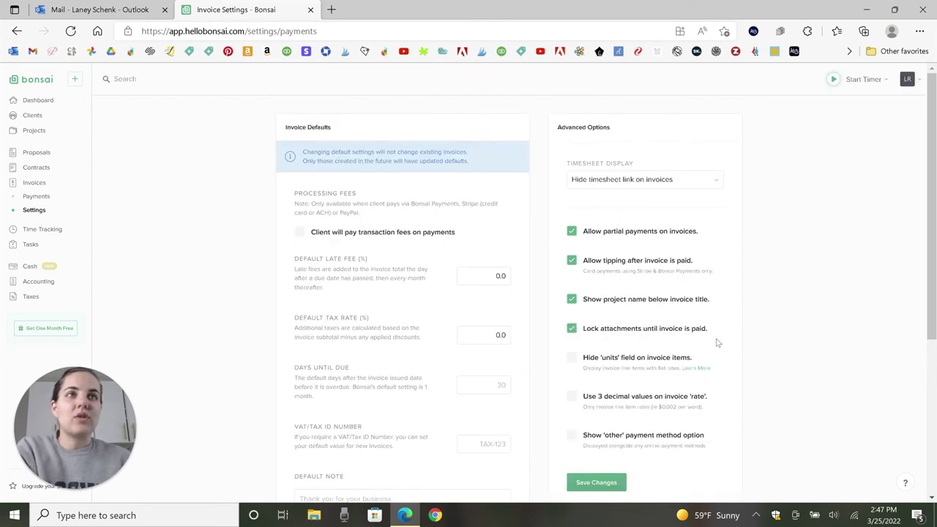
{"action": "left_click", "coordinate": [641, 186]}
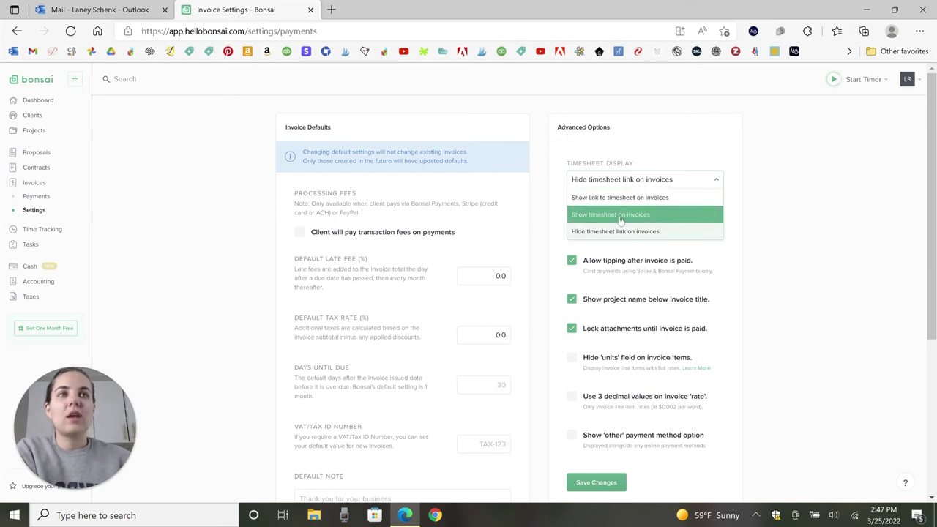
{"action": "left_click", "coordinate": [758, 234]}
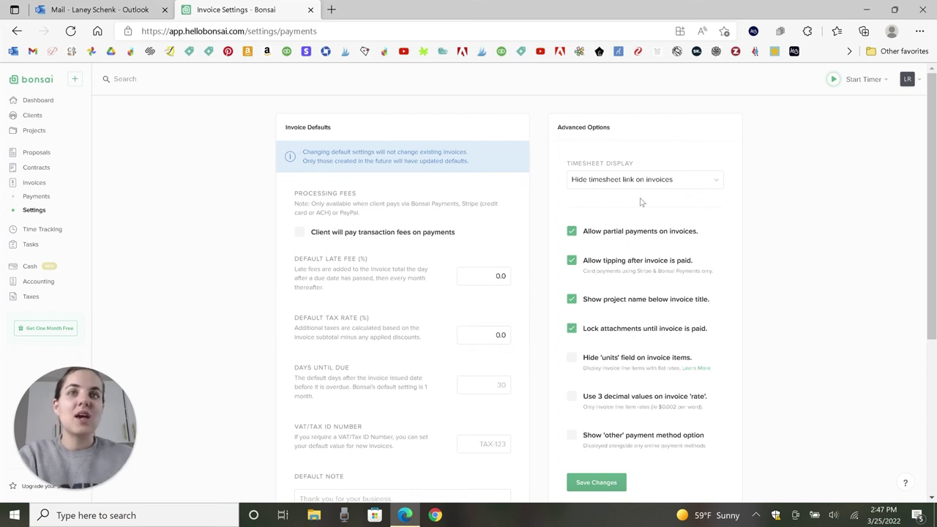
{"action": "scroll", "coordinate": [714, 253], "scroll_direction": "down", "scroll_amount": 3}
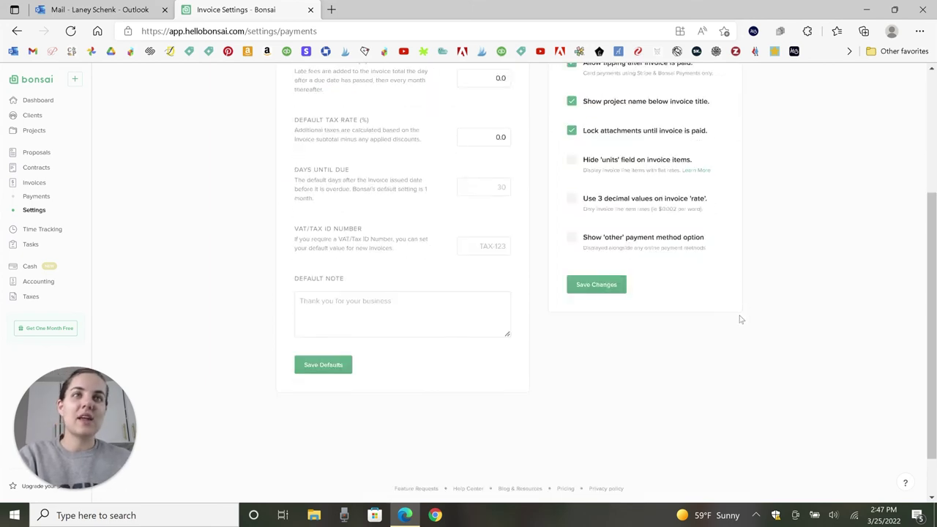
{"action": "scroll", "coordinate": [739, 319], "scroll_direction": "up", "scroll_amount": 1}
{"action": "scroll", "coordinate": [758, 351], "scroll_direction": "up", "scroll_amount": 2}
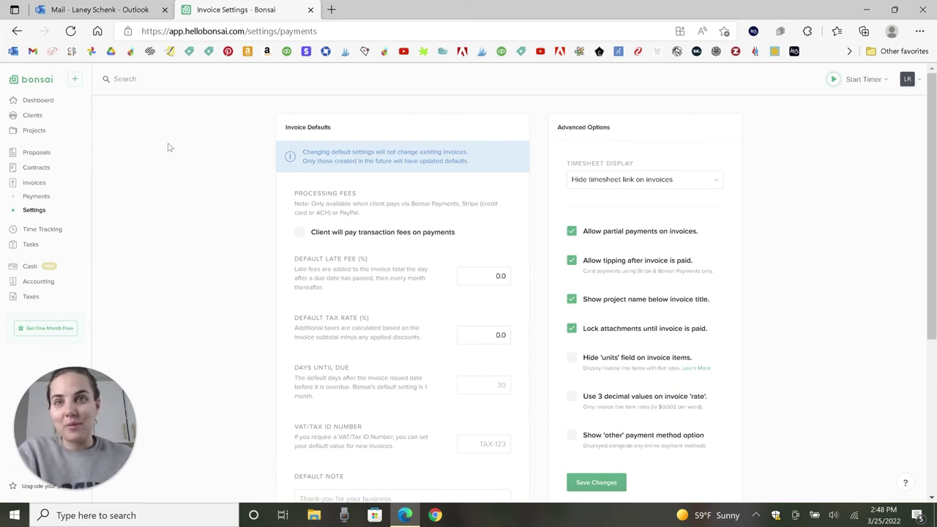
- Return to the sample client invoice and review its dates, line items, total, late fee, notes and attachment sections
{"action": "left_click", "coordinate": [18, 34]}
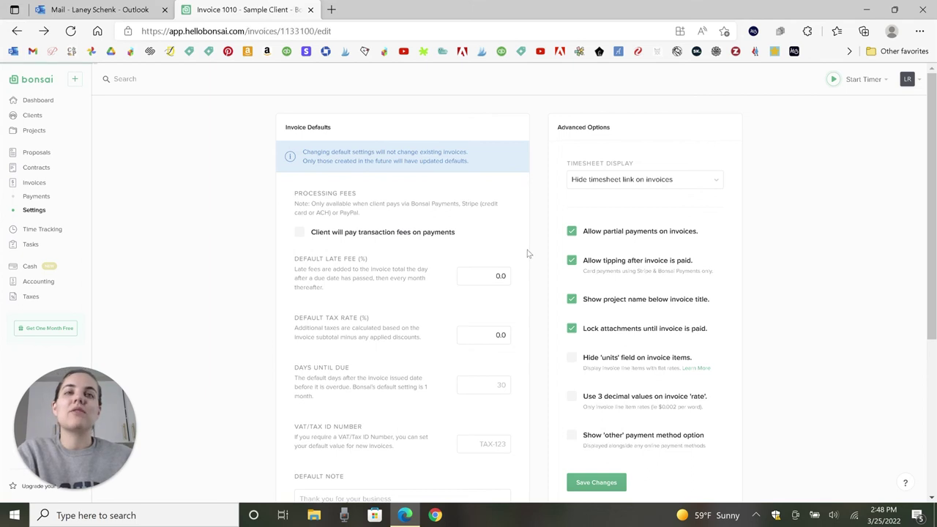
{"action": "scroll", "coordinate": [688, 313], "scroll_direction": "down", "scroll_amount": 4}
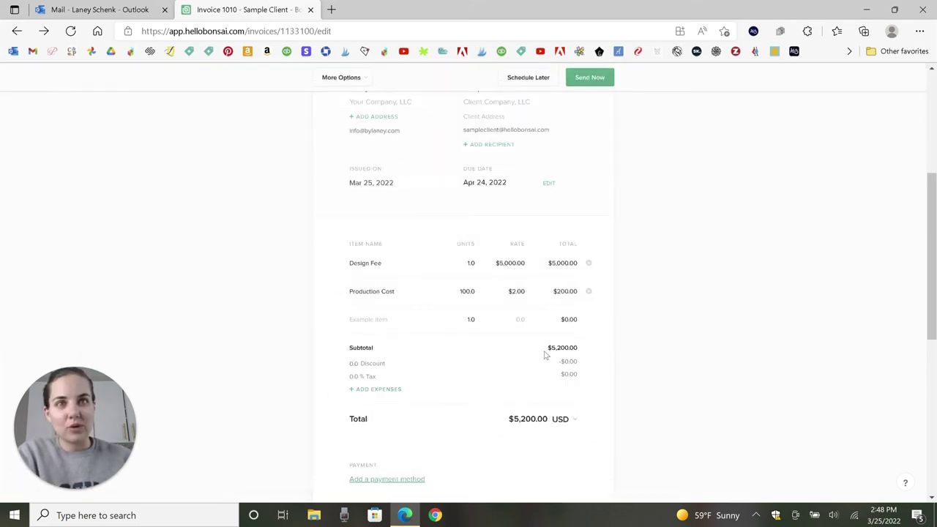
{"action": "scroll", "coordinate": [614, 333], "scroll_direction": "down", "scroll_amount": 2}
{"action": "scroll", "coordinate": [347, 363], "scroll_direction": "up", "scroll_amount": 2}
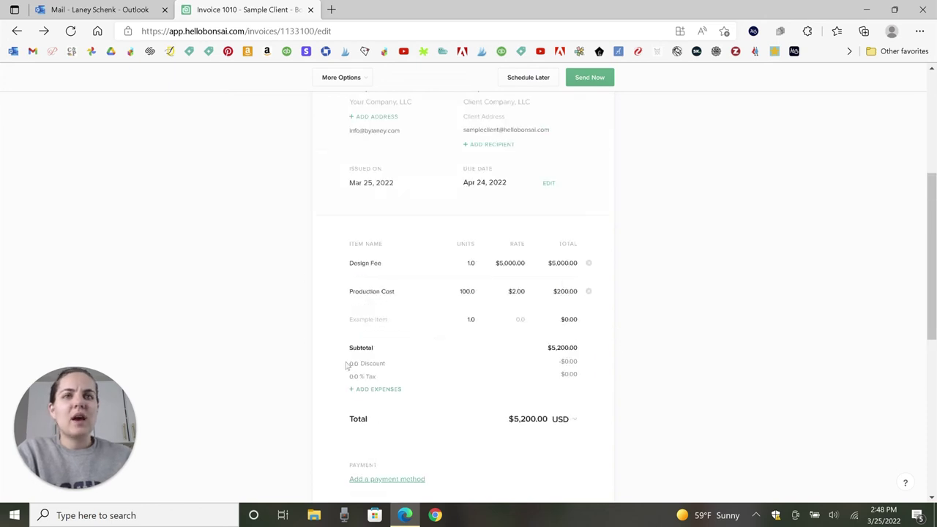
{"action": "scroll", "coordinate": [581, 368], "scroll_direction": "up", "scroll_amount": 4}
{"action": "scroll", "coordinate": [564, 402], "scroll_direction": "down", "scroll_amount": 3}
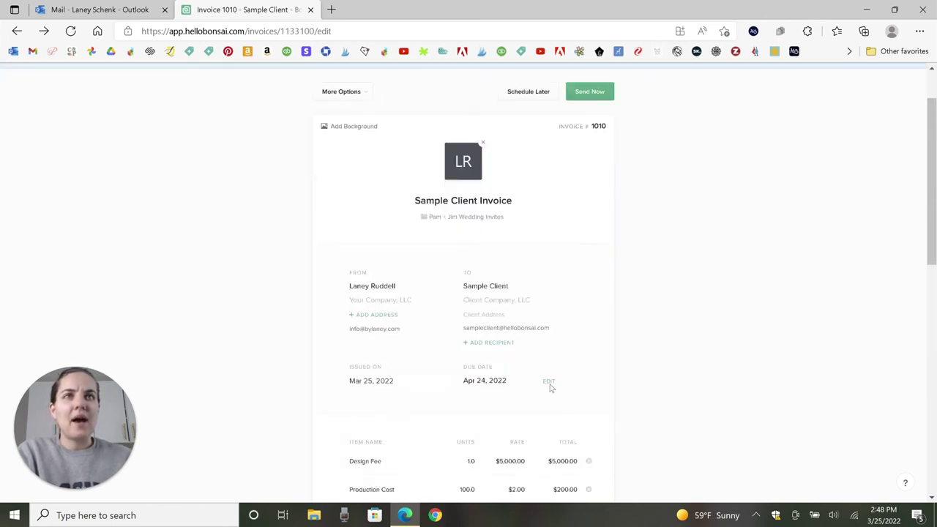
{"action": "scroll", "coordinate": [725, 329], "scroll_direction": "down", "scroll_amount": 3}
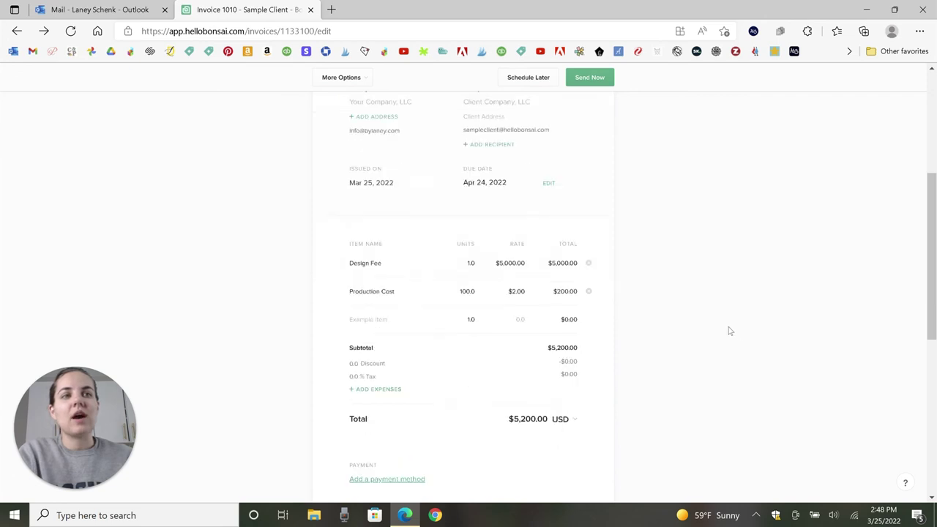
{"action": "scroll", "coordinate": [721, 327], "scroll_direction": "up", "scroll_amount": 1}
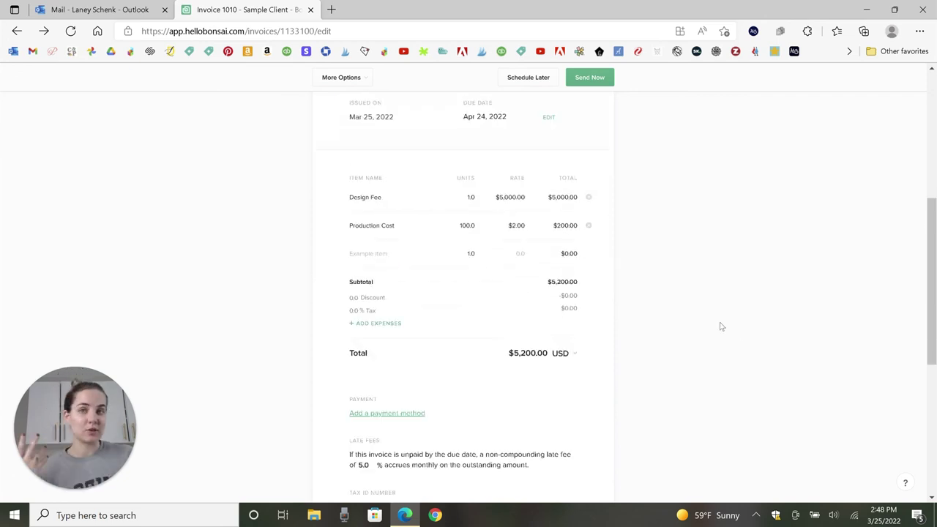
{"action": "scroll", "coordinate": [721, 326], "scroll_direction": "down", "scroll_amount": 2}
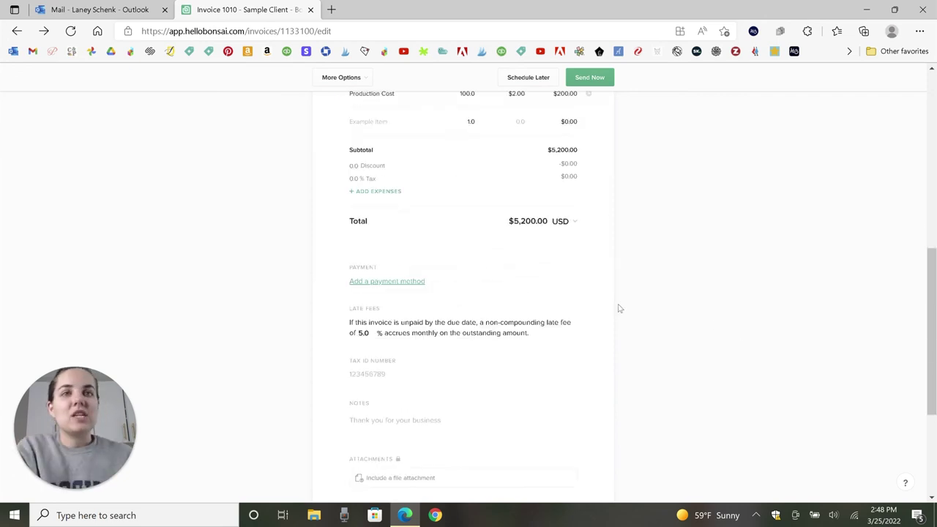
{"action": "scroll", "coordinate": [618, 308], "scroll_direction": "down", "scroll_amount": 2}
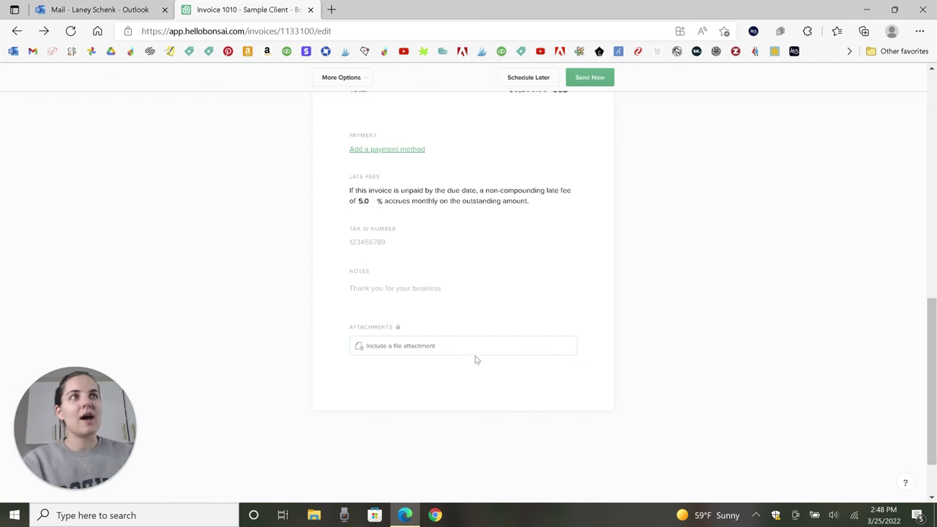
- Leave the invoice editor and go back to the list of all invoices
{"action": "scroll", "coordinate": [573, 376], "scroll_direction": "up", "scroll_amount": 10}
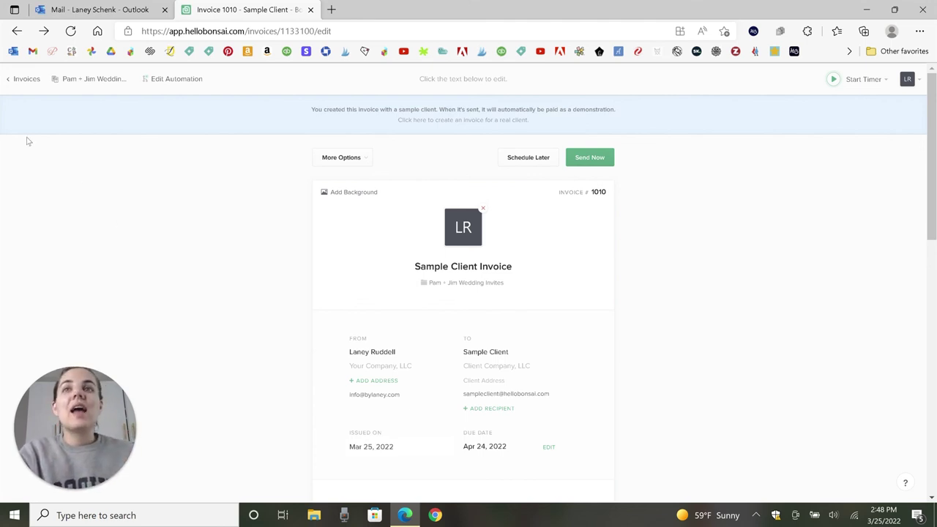
{"action": "left_click", "coordinate": [18, 79]}
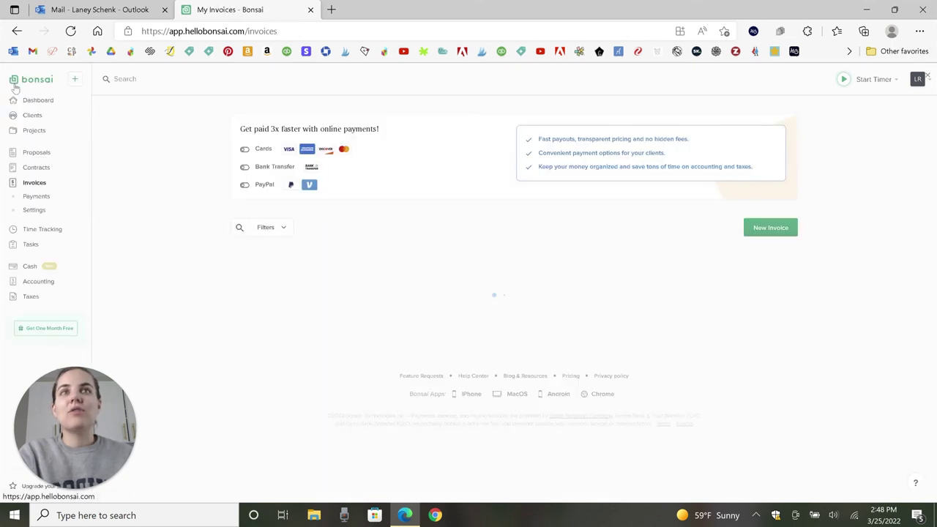